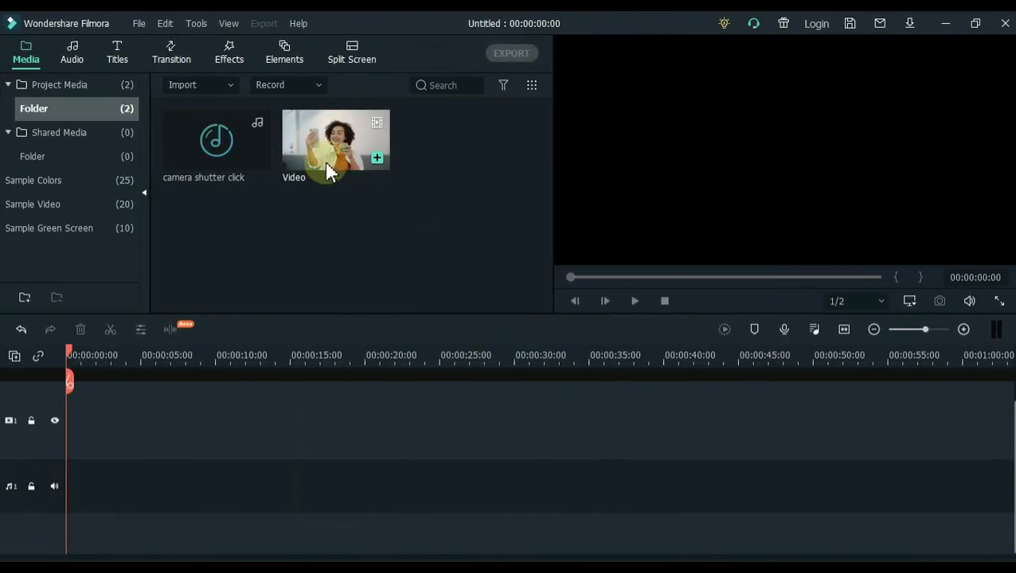
Drag the selfie Video clip from the Media library onto video track 1.
drag(326, 159, 68, 422)
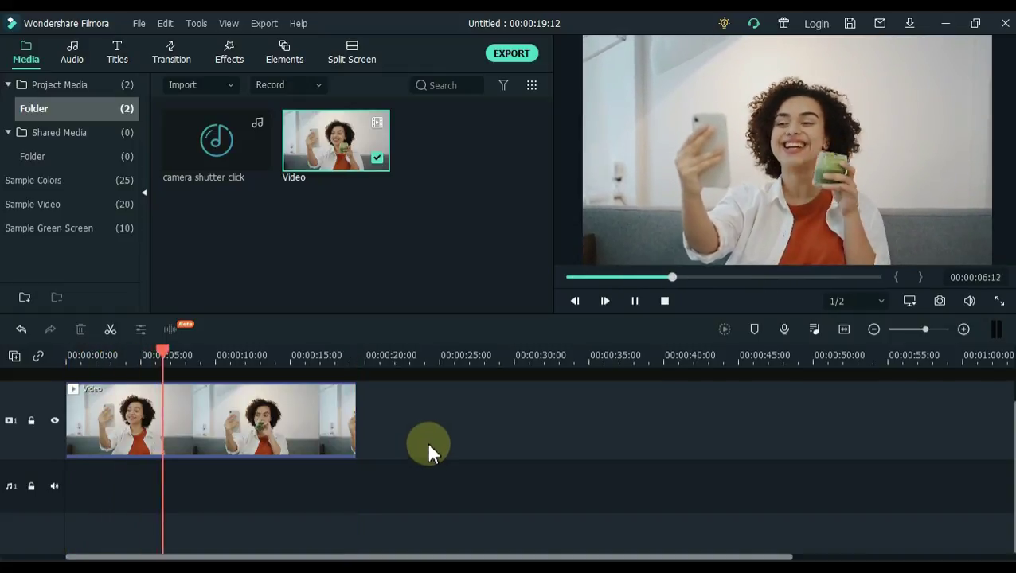
Pause the selfie at about 6:21 and capture a Snapshot still of that frame.
key(space)
key(Left)
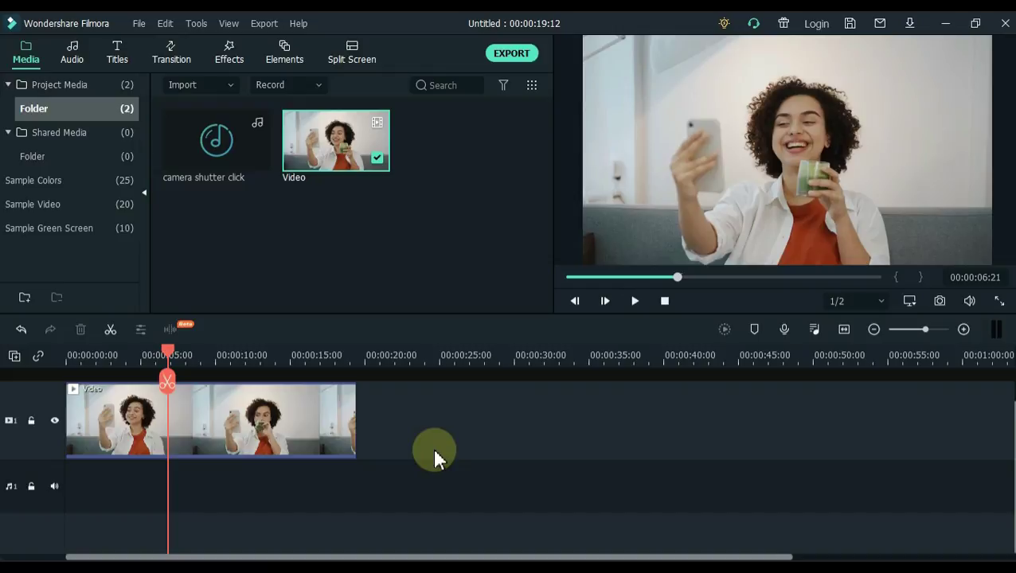
click(323, 431)
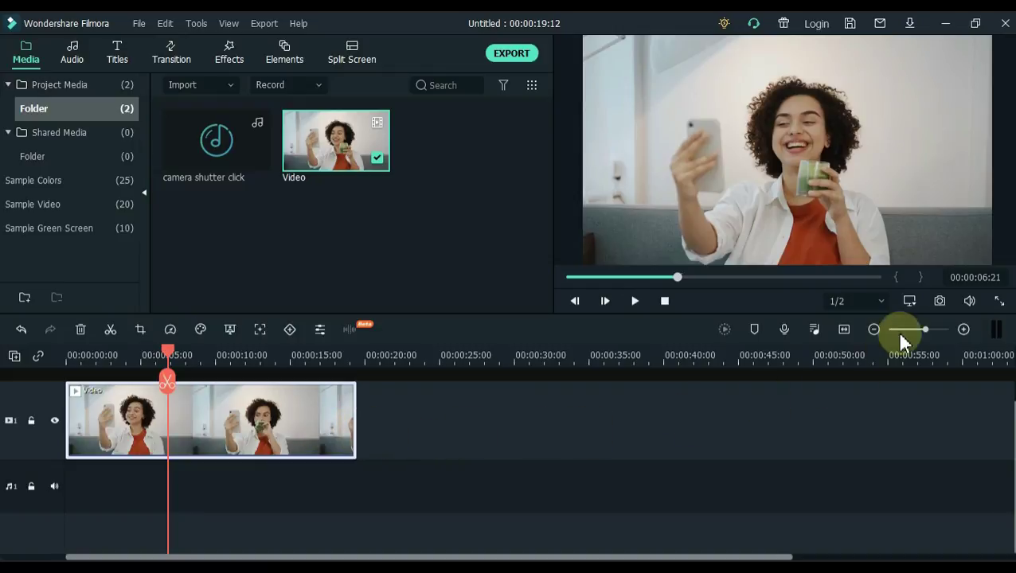
click(937, 301)
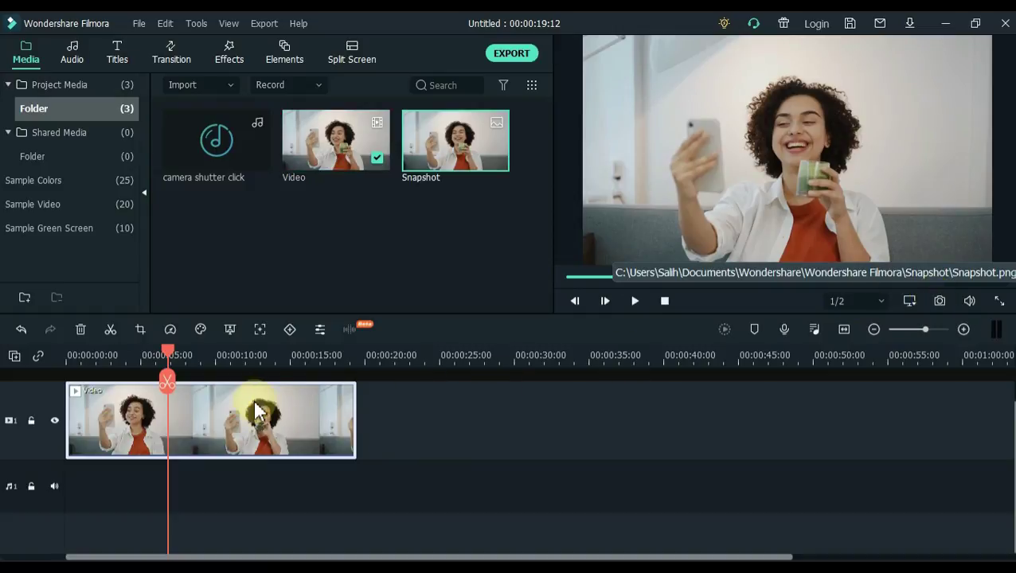
Split the clip there, insert the Snapshot into the gap, and ripple-delete the leftover space.
key(ctrl+b)
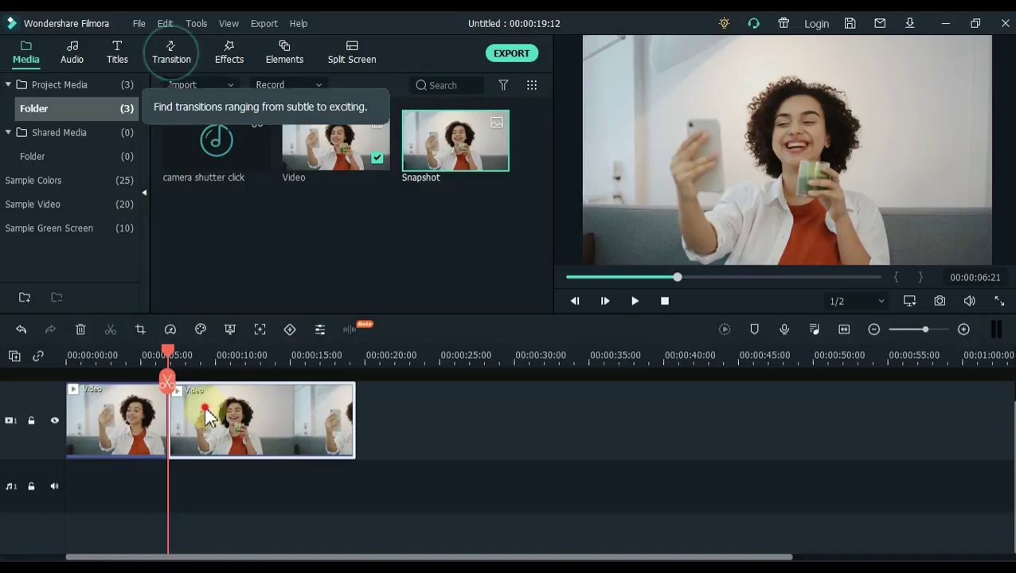
drag(205, 408, 308, 416)
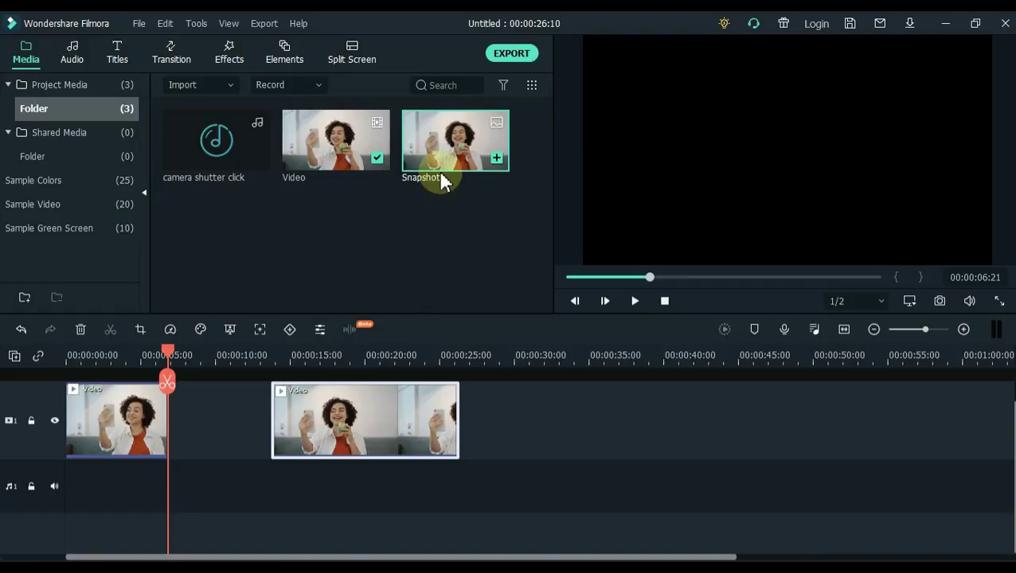
drag(440, 166, 182, 450)
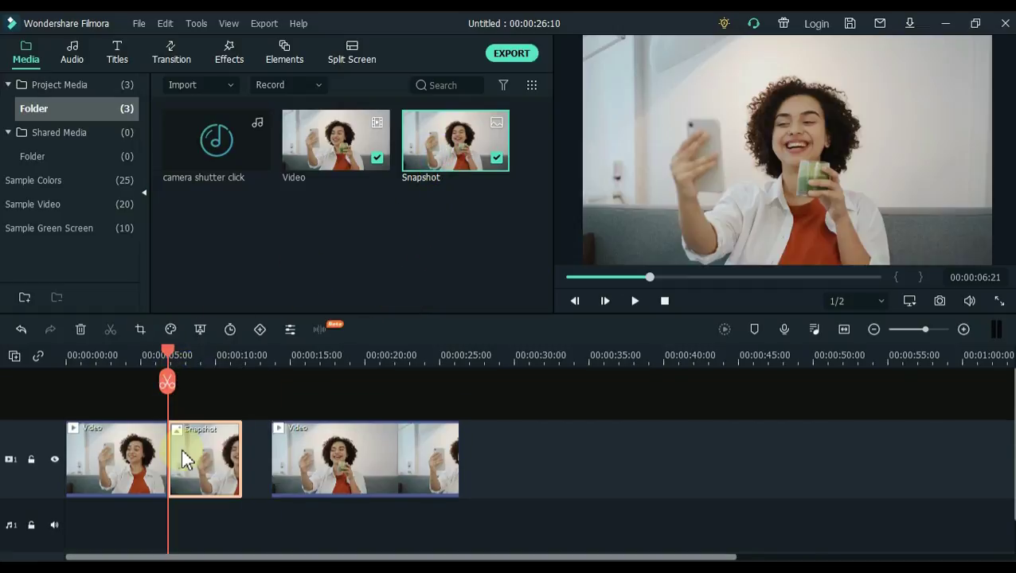
right_click(254, 453)
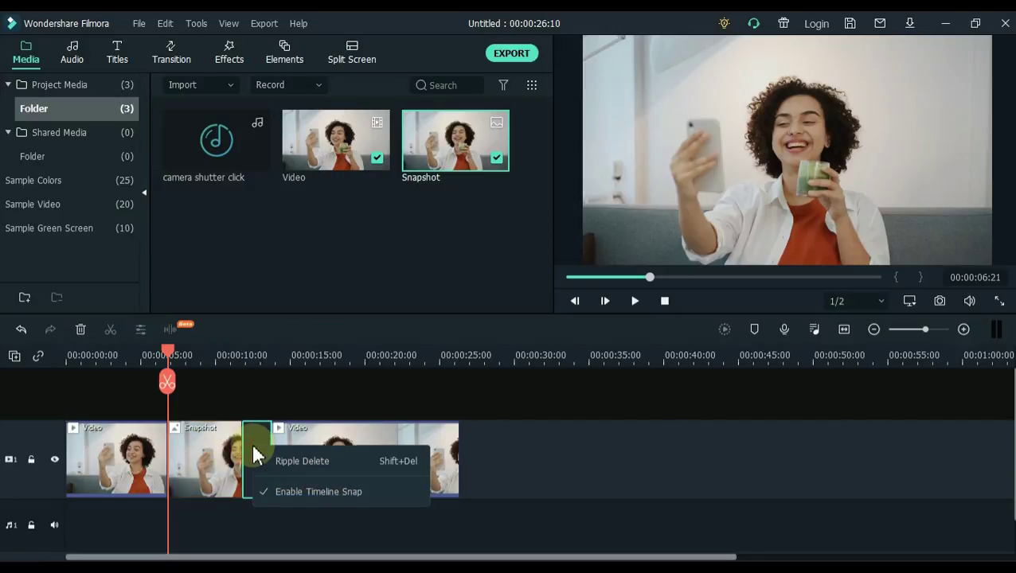
click(300, 462)
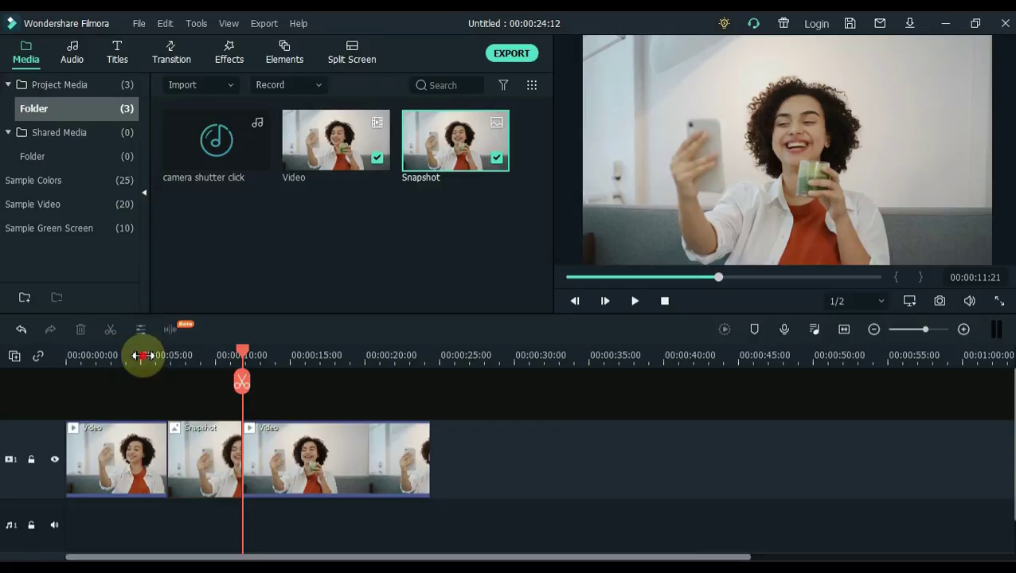
Play back the edit from about five seconds to review the freeze.
click(142, 356)
key(space)
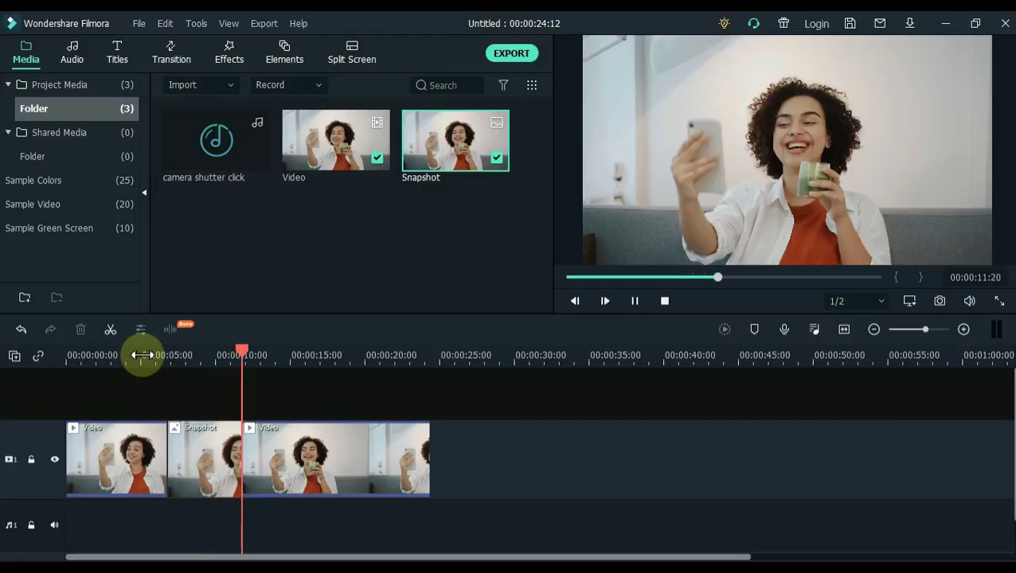
key(space)
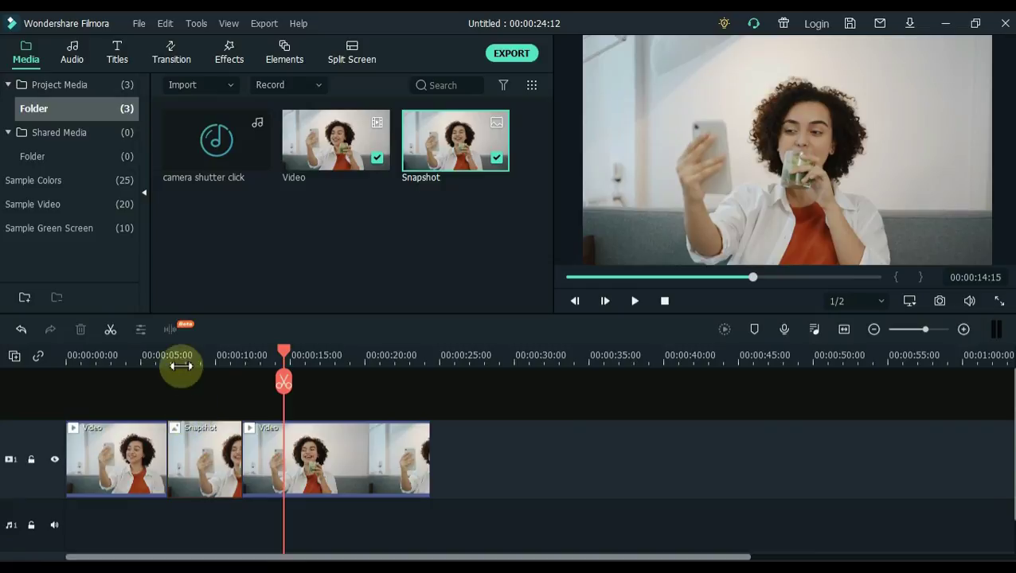
Trim the Snapshot still's right edge back to about 00:00:08, roughly two seconds long.
click(181, 365)
scroll(284, 348, up, 3)
scroll(273, 465, up, 2)
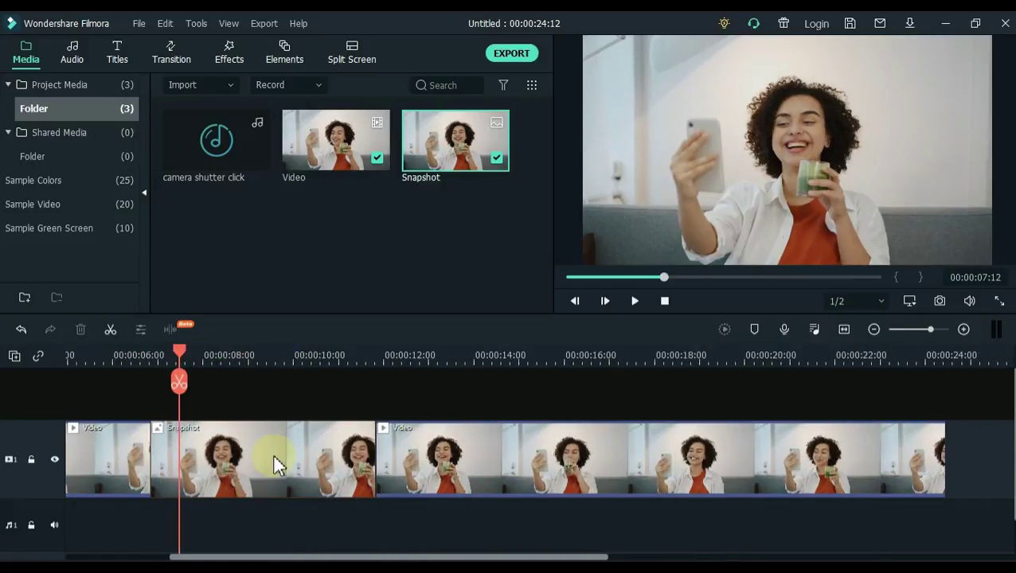
click(274, 465)
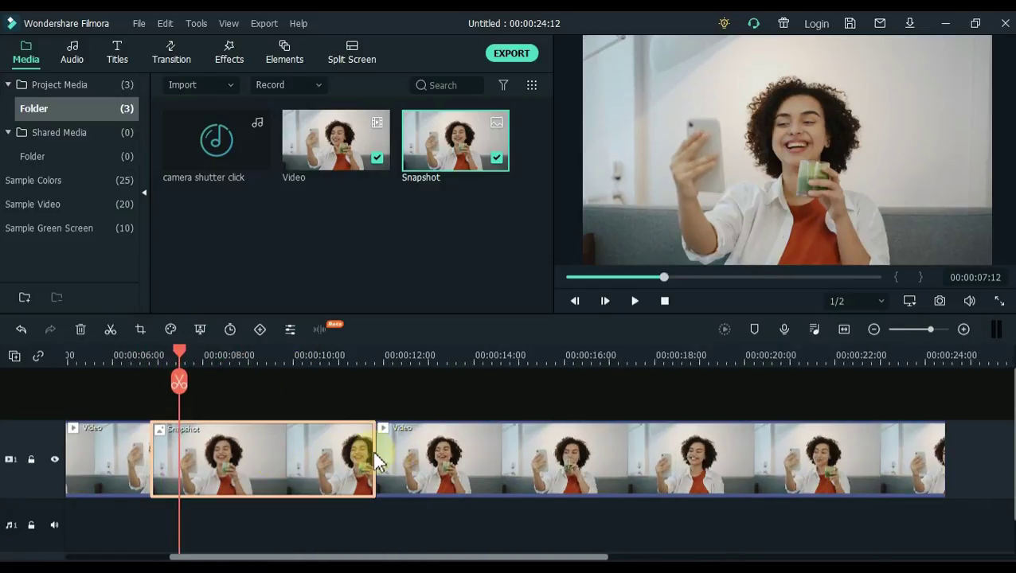
mouse_move(377, 453)
mouse_down()
mouse_move(392, 460)
mouse_move(240, 477)
mouse_up()
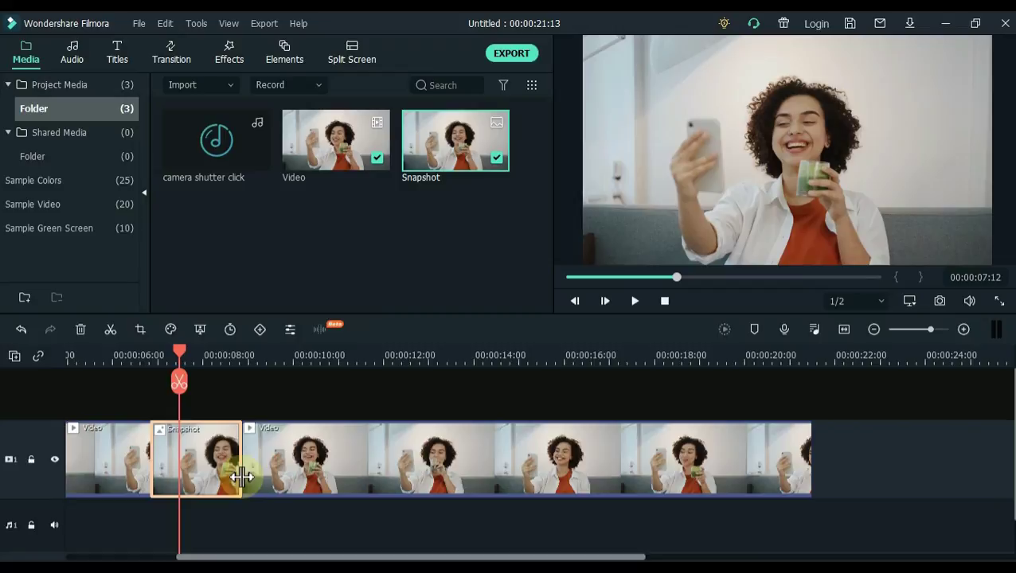
click(185, 448)
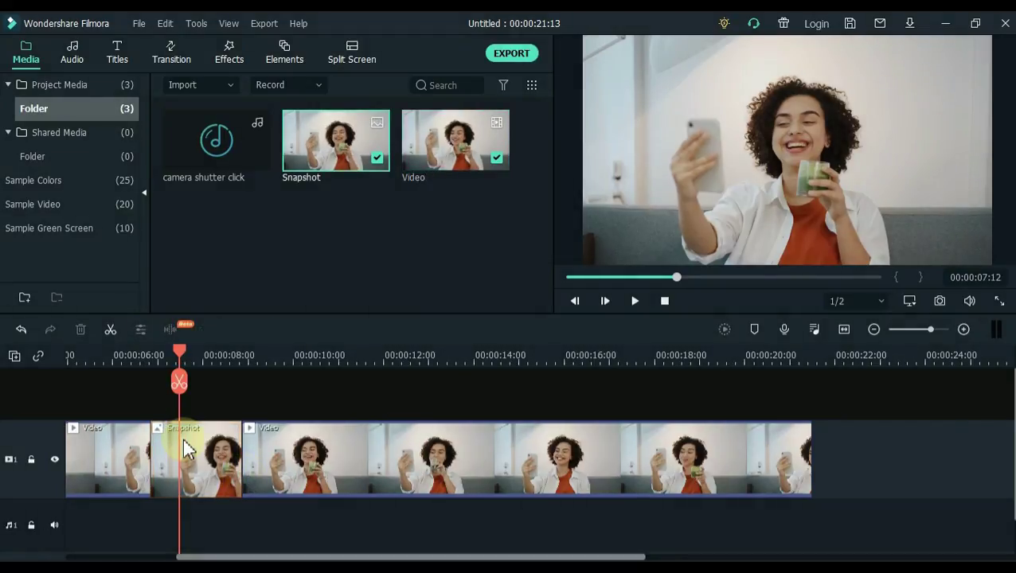
Place a Flash transition between the first video half and the Snapshot, then preview it.
click(174, 59)
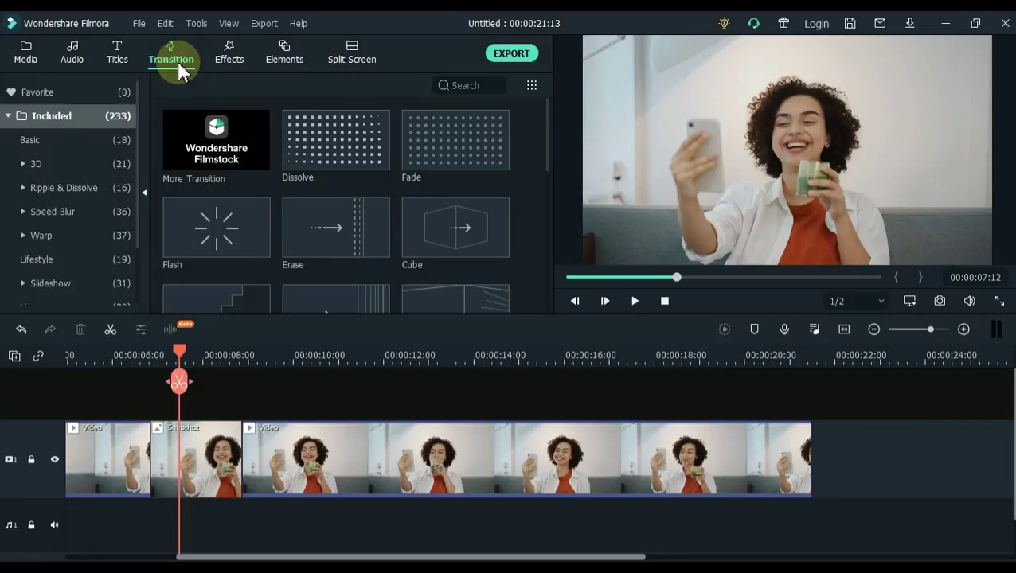
drag(204, 244, 159, 406)
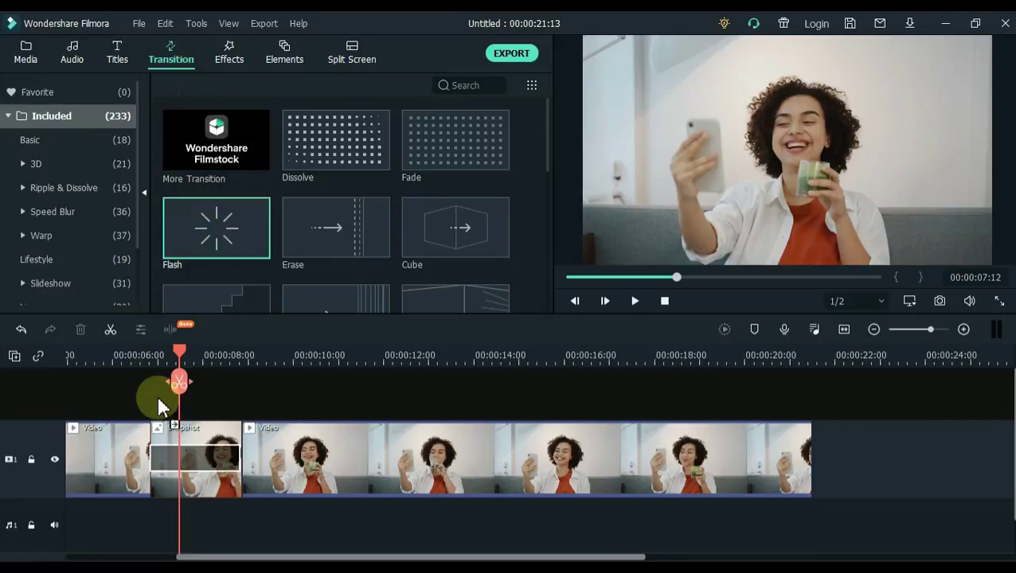
drag(146, 442, 143, 442)
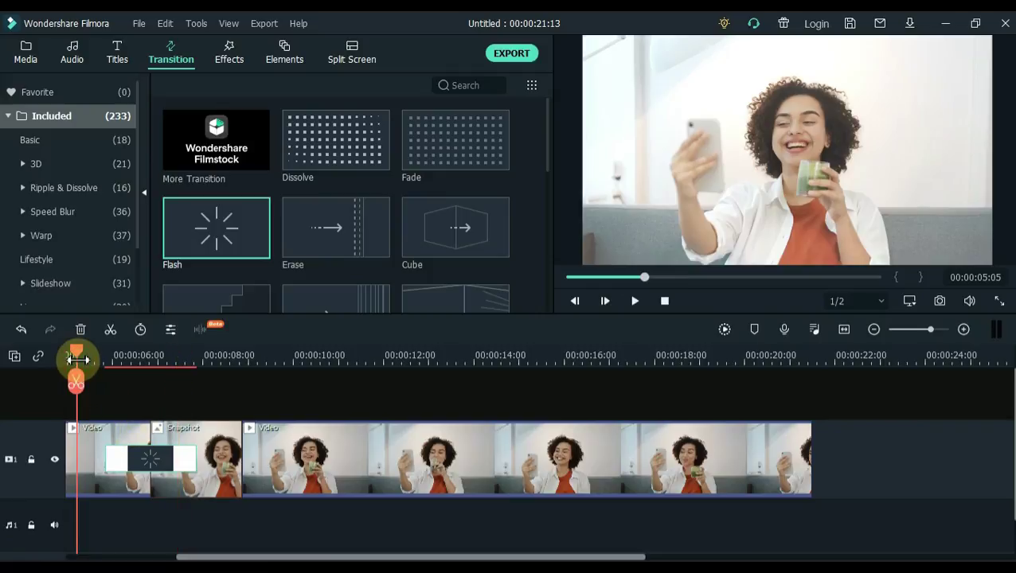
key(space)
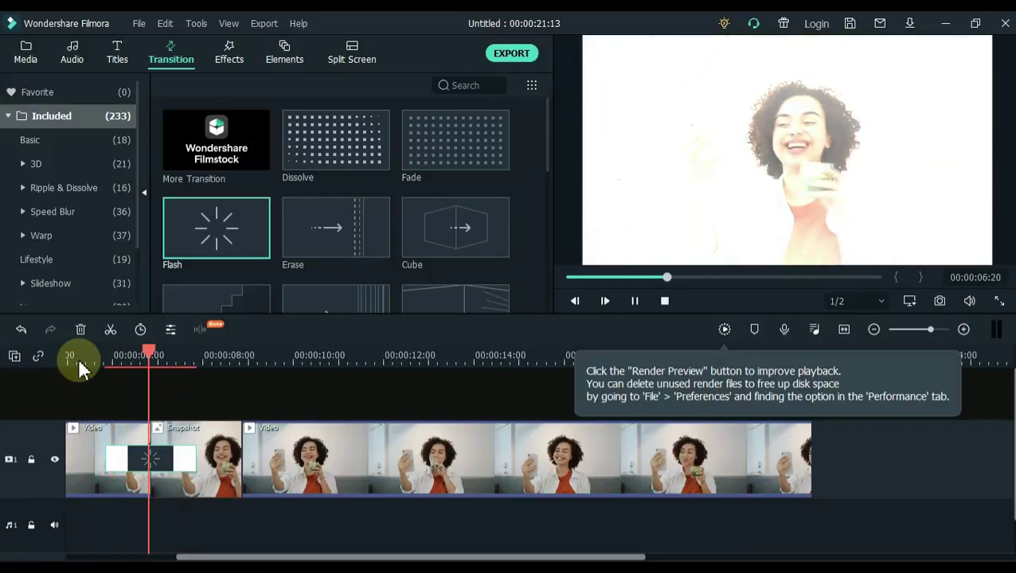
click(80, 367)
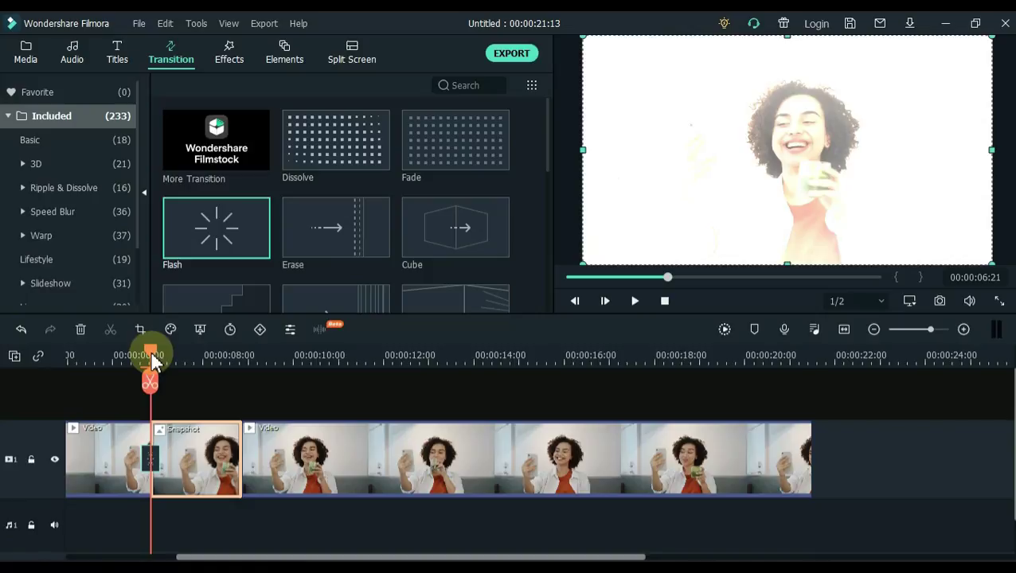
Drop the camera shutter click sound onto audio track 1 at the freeze point and preview it.
click(24, 57)
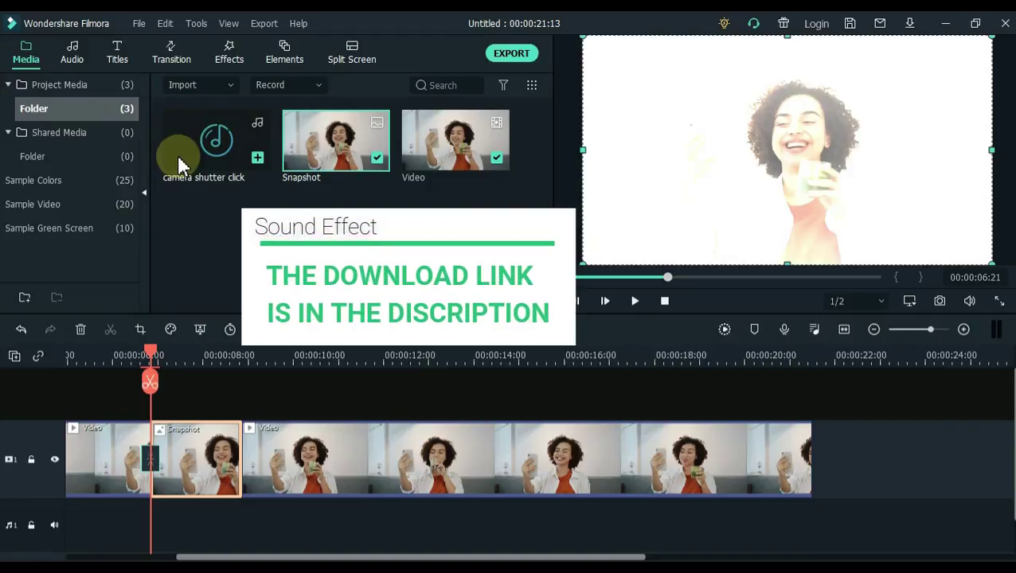
drag(180, 159, 151, 503)
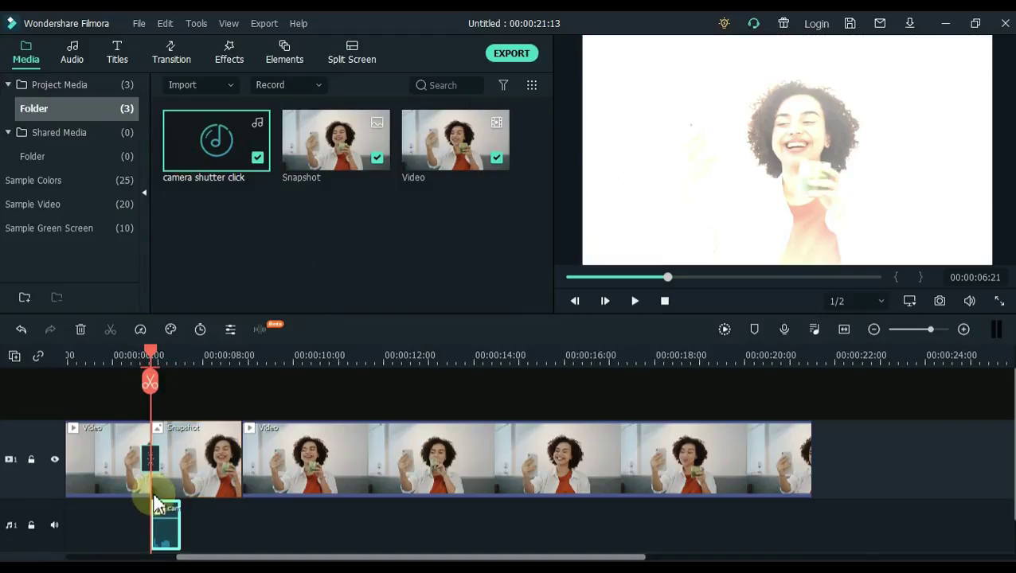
click(133, 355)
key(space)
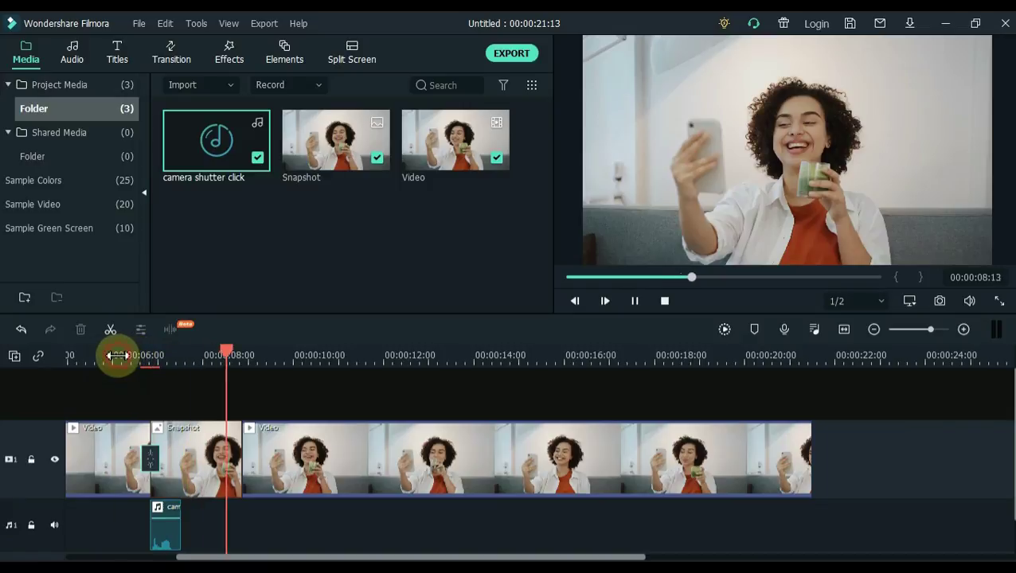
click(117, 355)
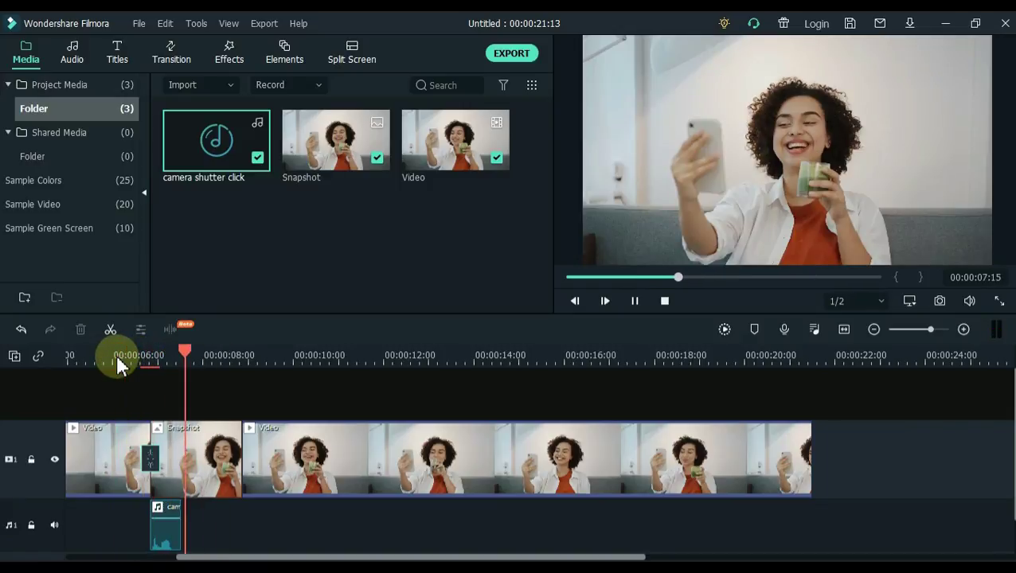
click(151, 360)
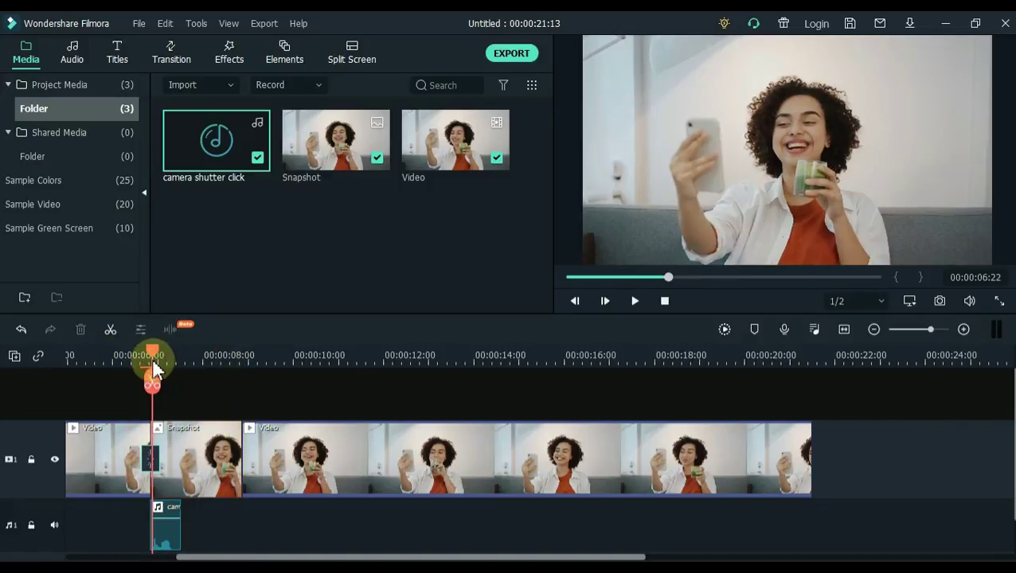
Select the Snapshot clip and choose Color Correction from its Color options.
scroll(201, 431, down, 1)
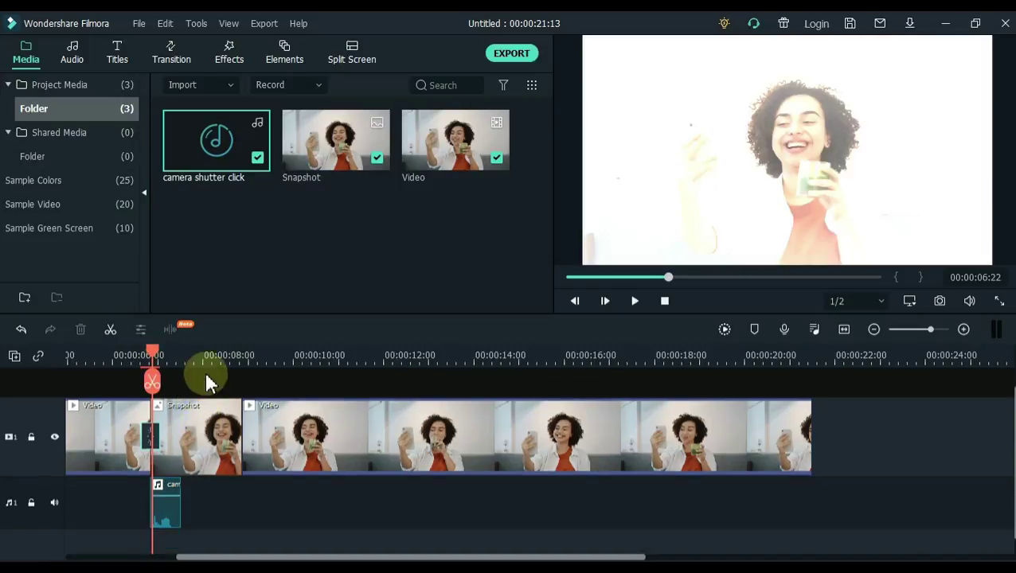
scroll(262, 414, up, 1)
click(265, 454)
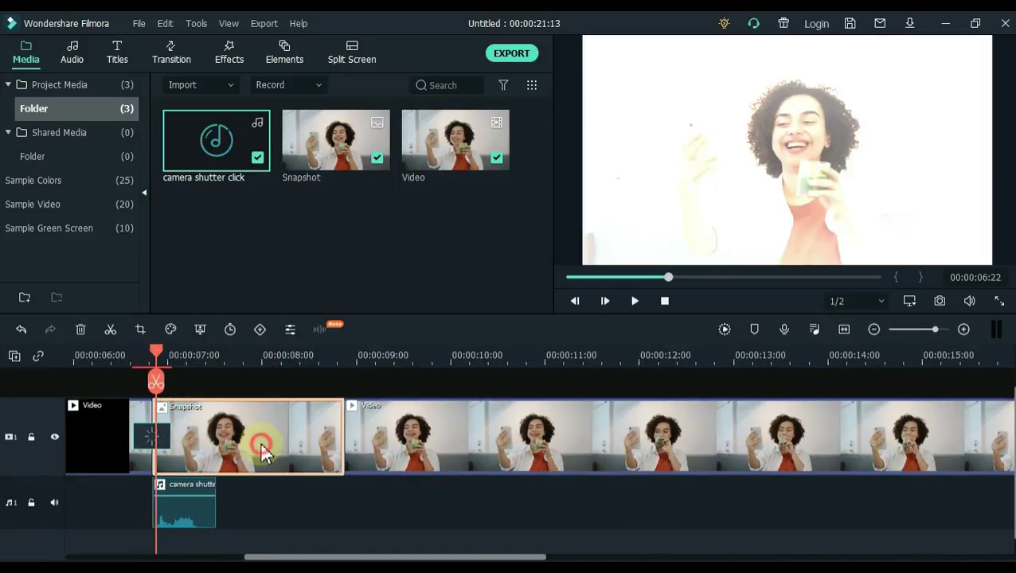
click(170, 330)
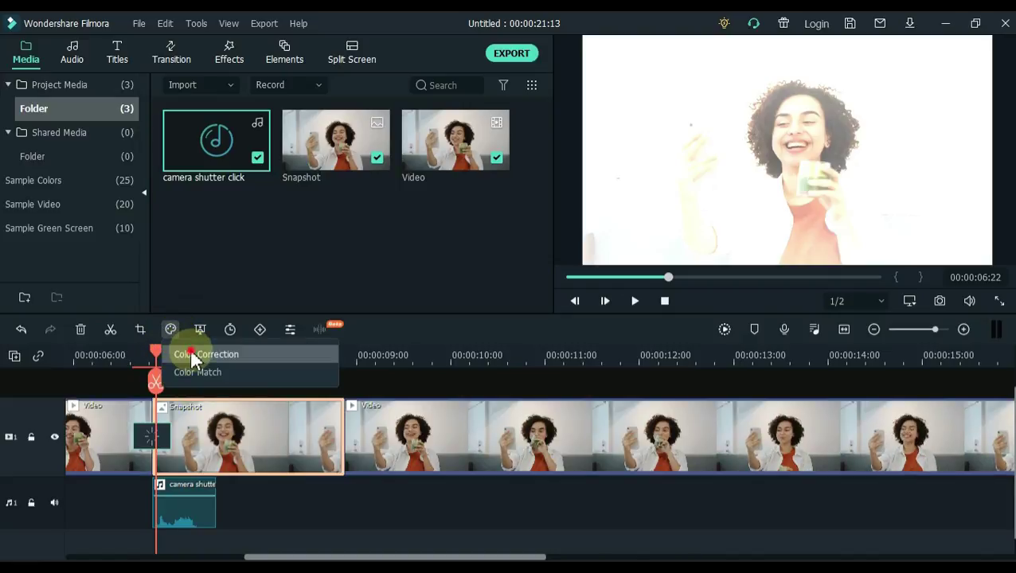
click(184, 354)
Compare Cool, Warm Max, Vignette 4 and Cyberpunk 1, then apply Warm Film and confirm.
click(107, 163)
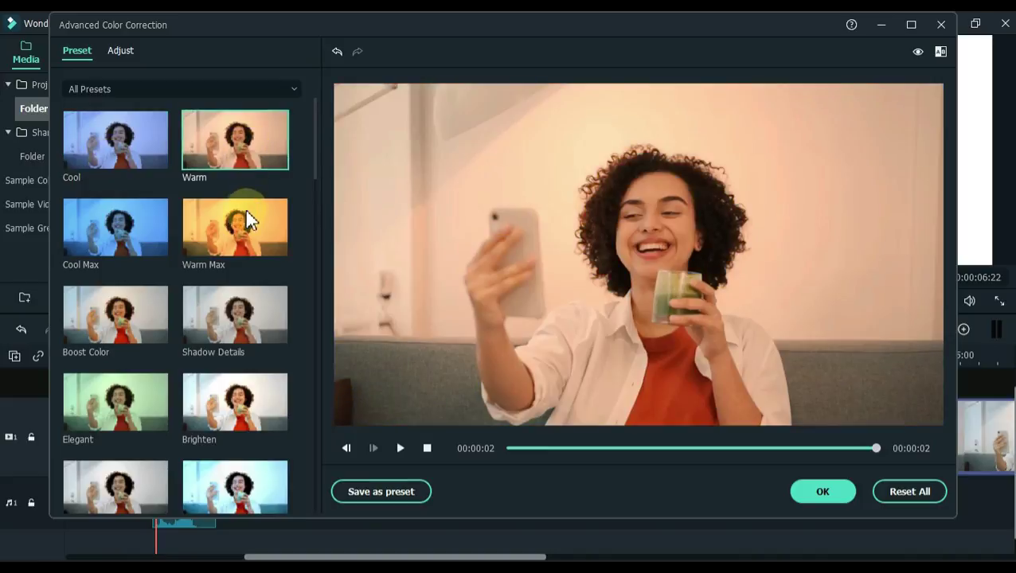
click(241, 233)
scroll(240, 231, down, 10)
scroll(239, 266, down, 5)
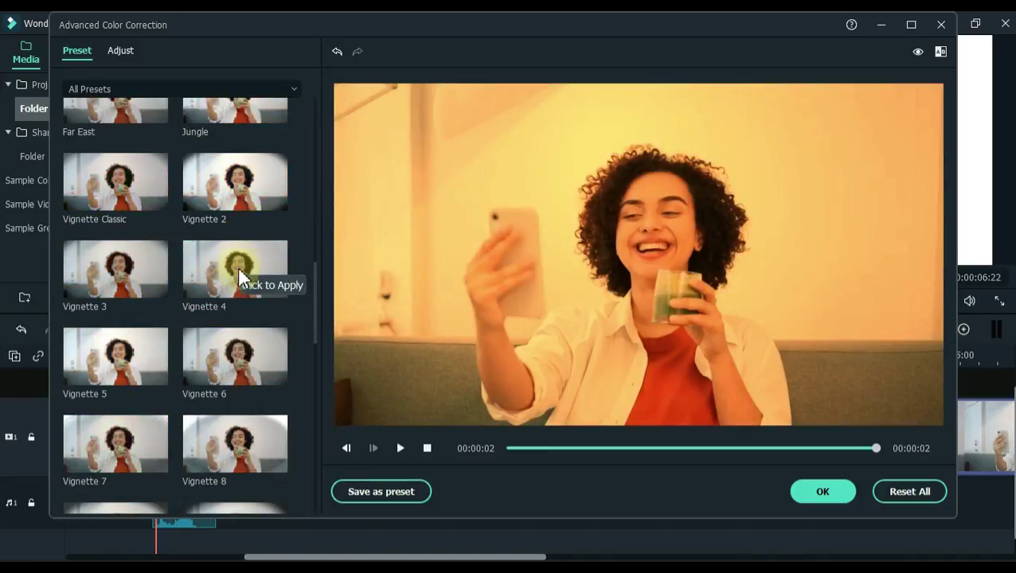
click(223, 275)
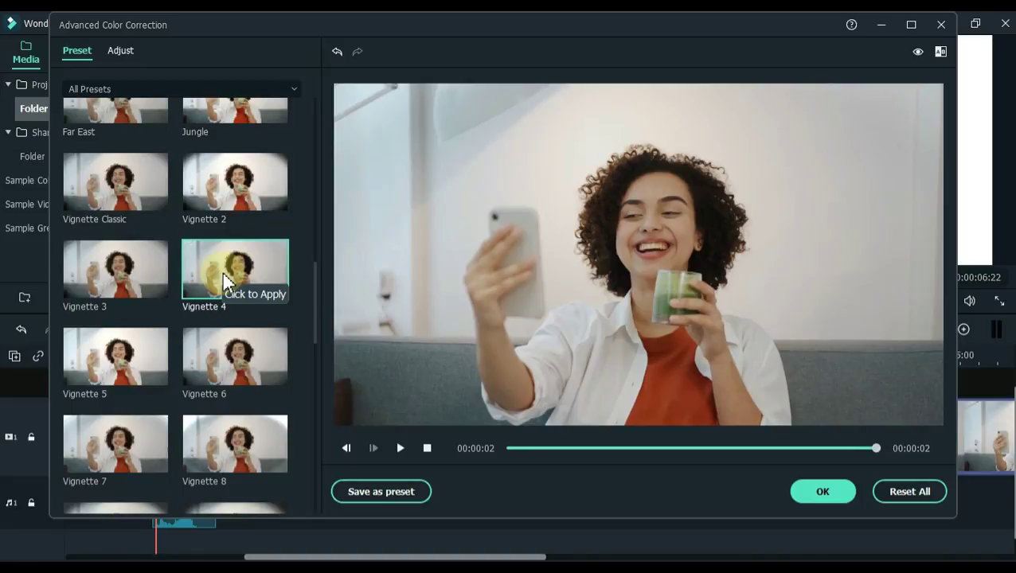
scroll(222, 273, down, 5)
click(230, 386)
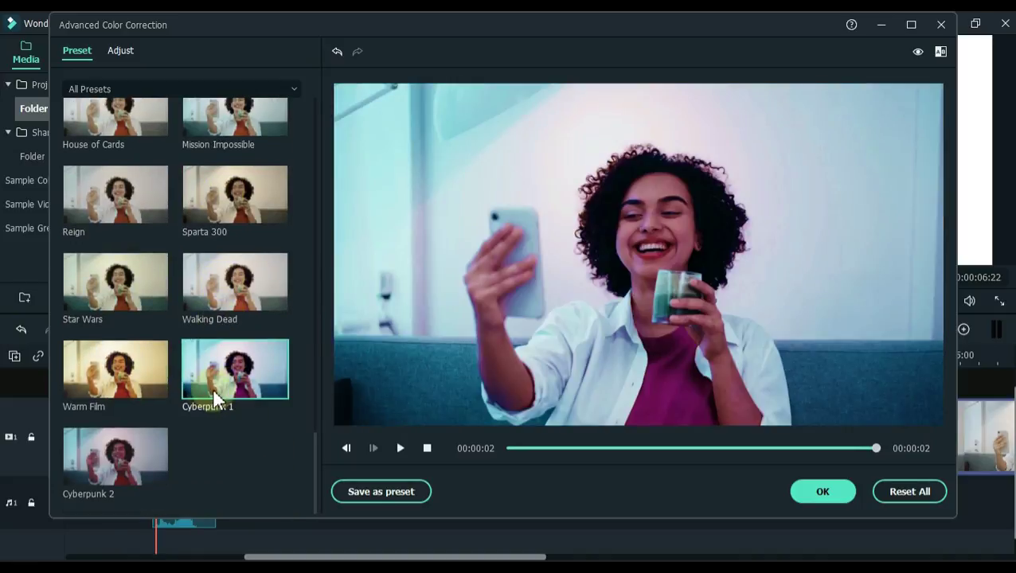
click(142, 385)
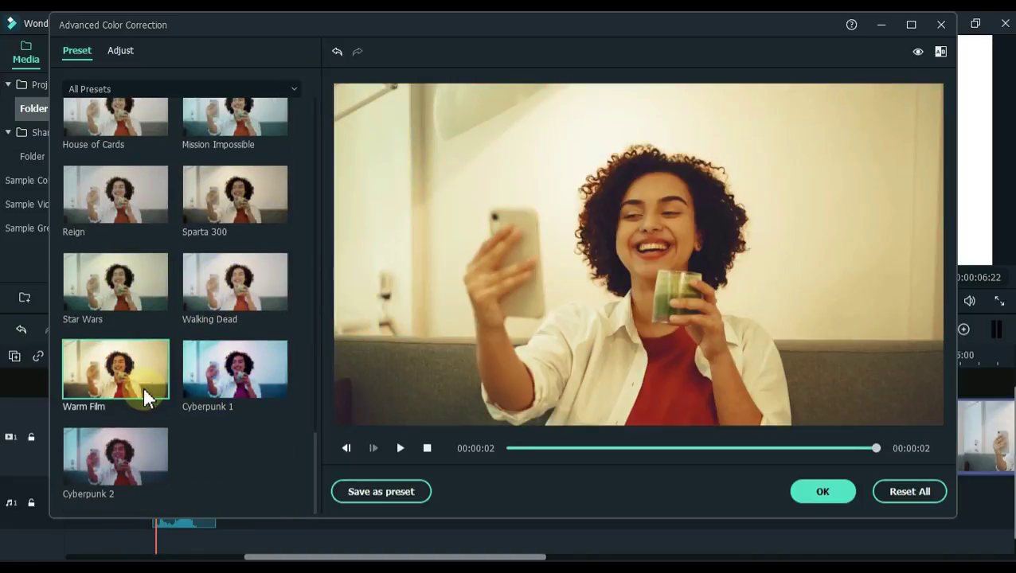
click(828, 494)
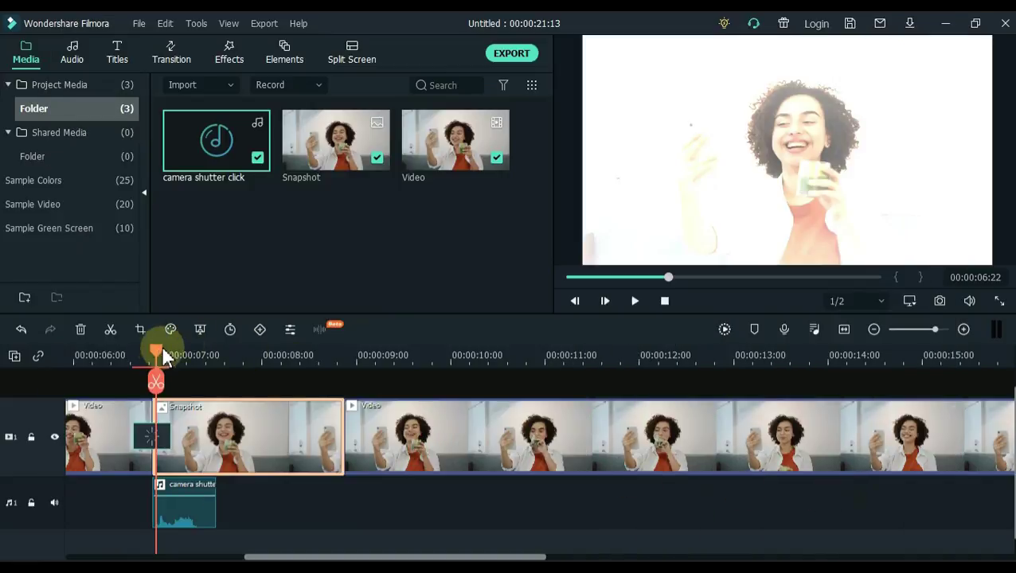
Play the warm-graded freeze frame, then bring up the Snapshot clip's image settings.
click(117, 356)
key(space)
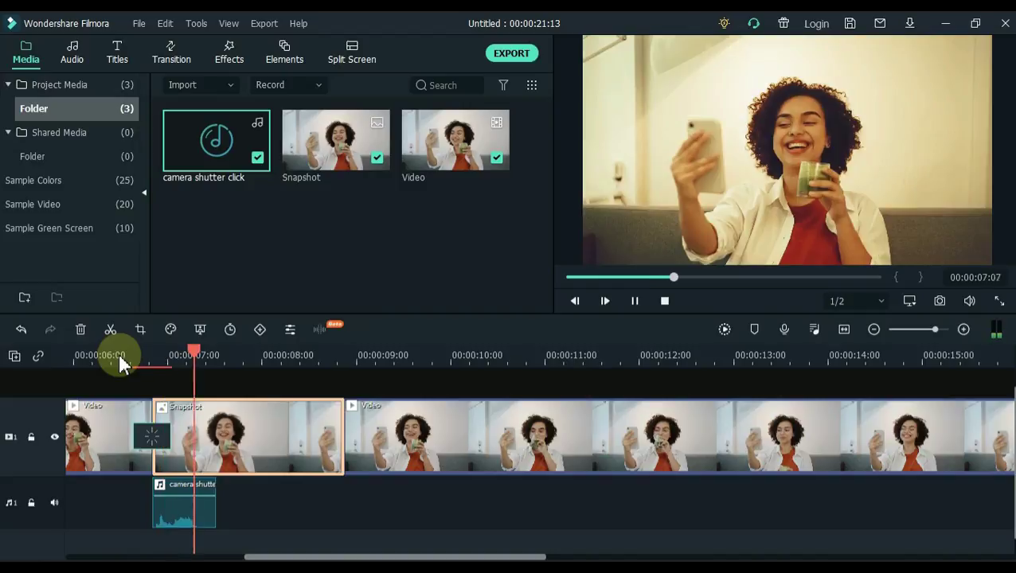
click(212, 434)
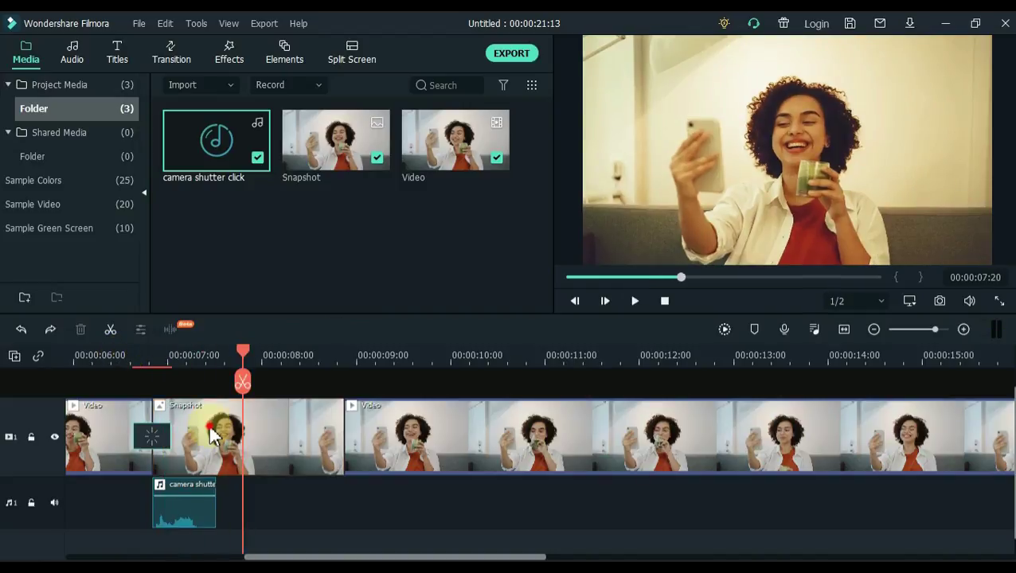
double_click(211, 434)
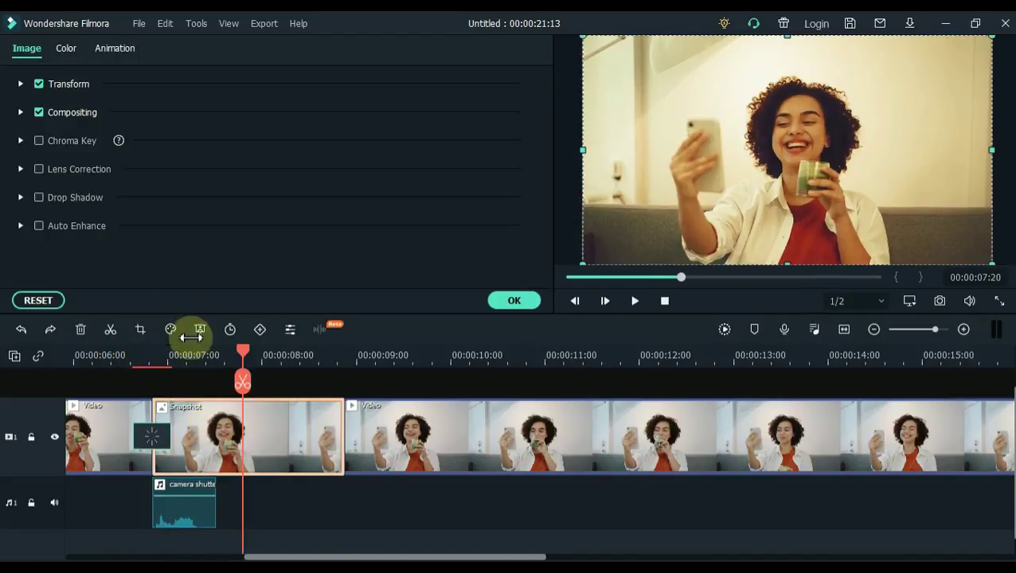
Keyframe the Snapshot's Scale: clip start, 178.34% around 8 s, then 100% near the end.
click(124, 58)
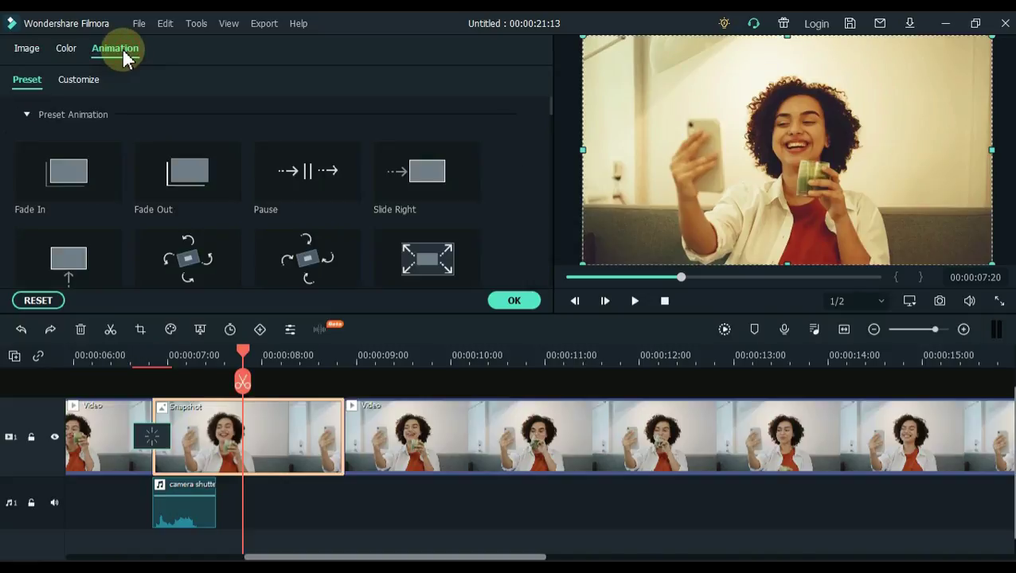
click(86, 83)
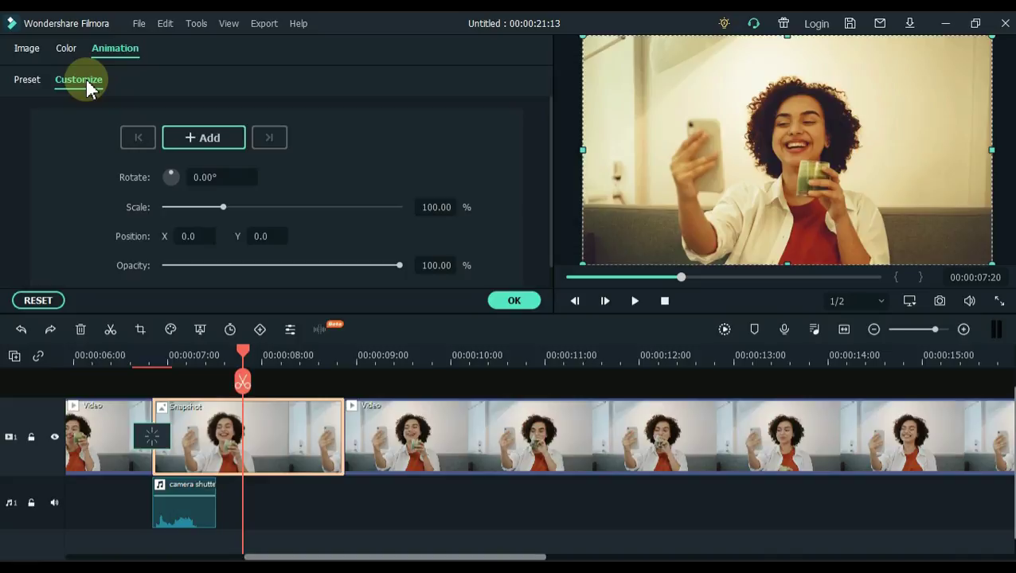
drag(243, 354, 177, 387)
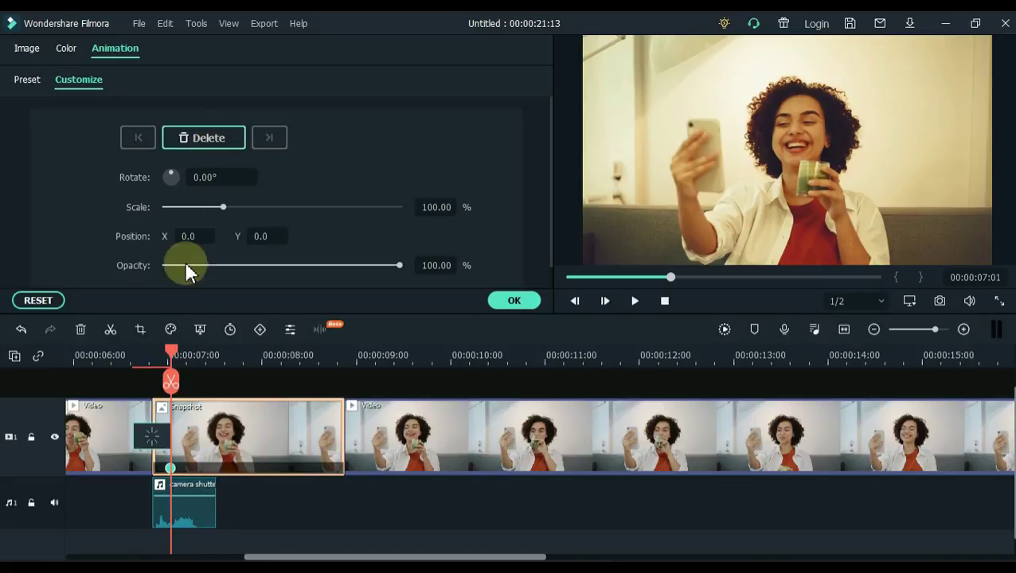
drag(174, 362, 259, 374)
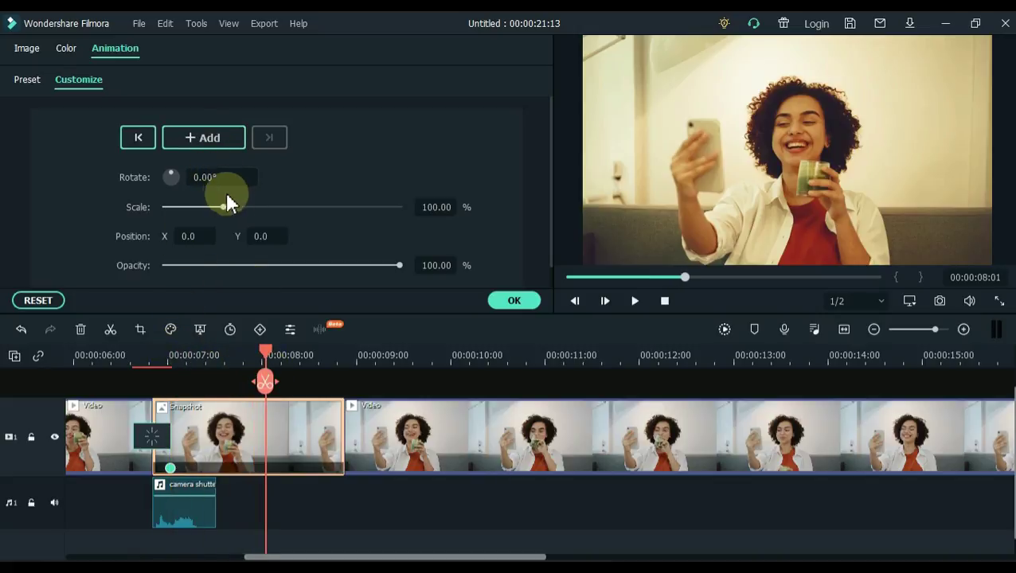
drag(257, 210, 271, 212)
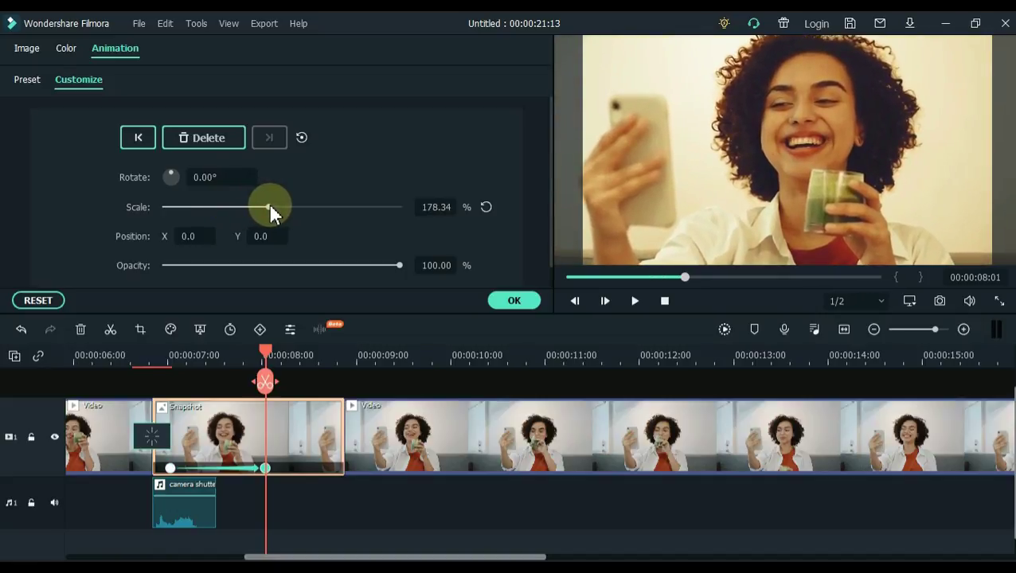
drag(268, 356, 341, 374)
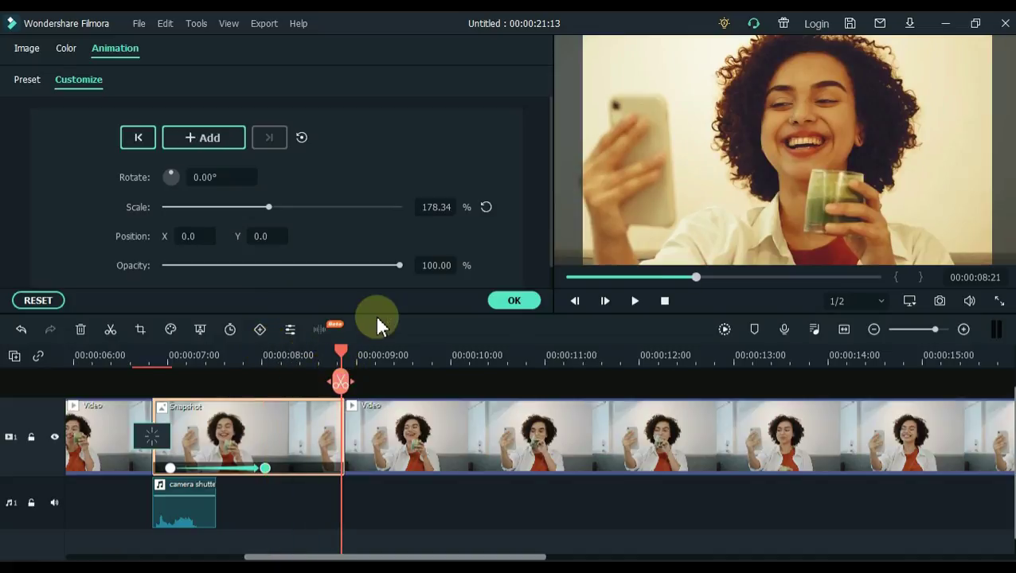
click(486, 208)
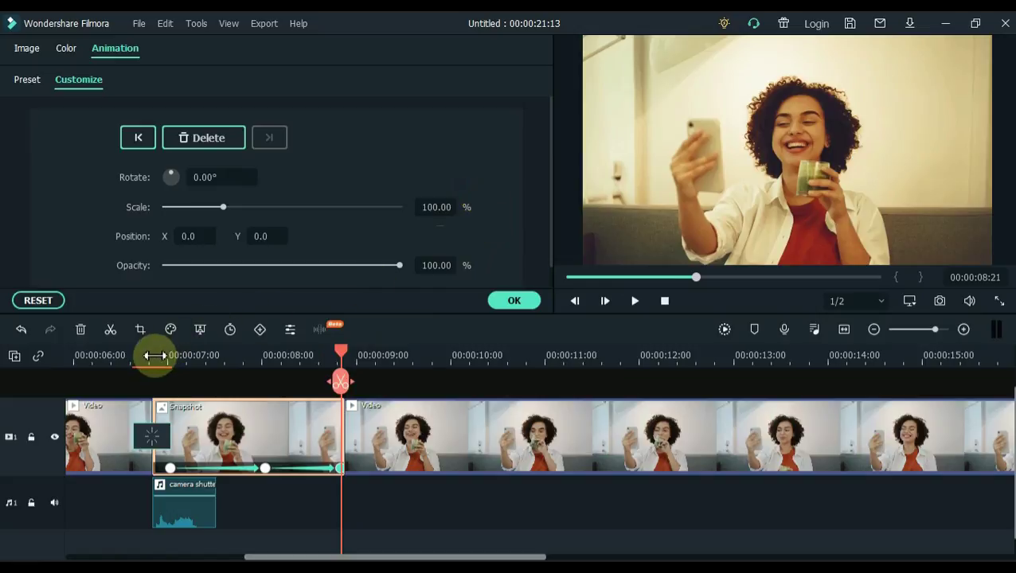
Preview the keyframed zoom from just before the Snapshot and confirm the animation with OK.
click(128, 360)
key(space)
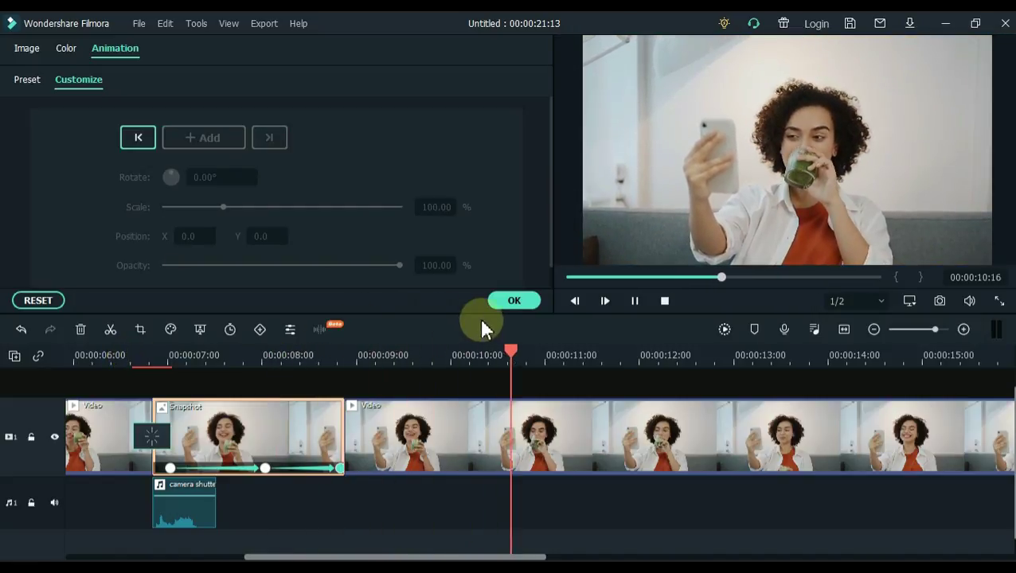
click(512, 308)
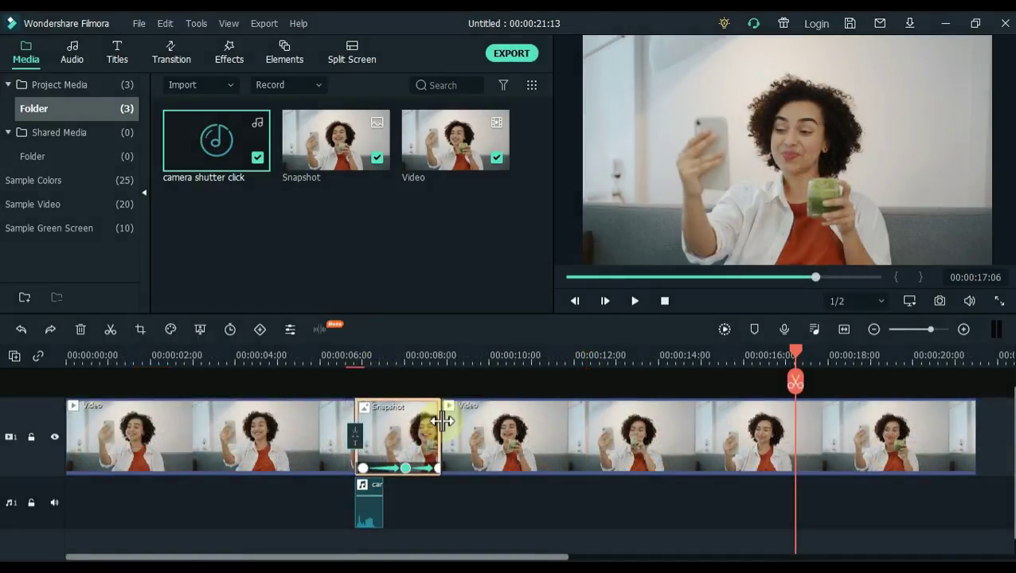
Extend the Snapshot still to about 8.5 seconds, with the end zoom keyframe at its end and the peak mid-clip.
drag(442, 422, 730, 426)
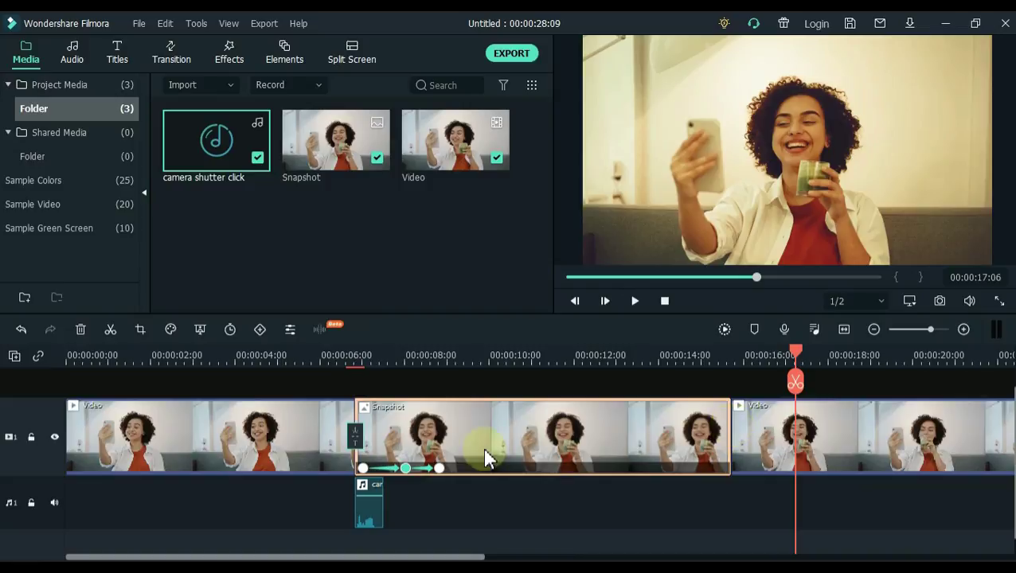
drag(443, 473, 711, 469)
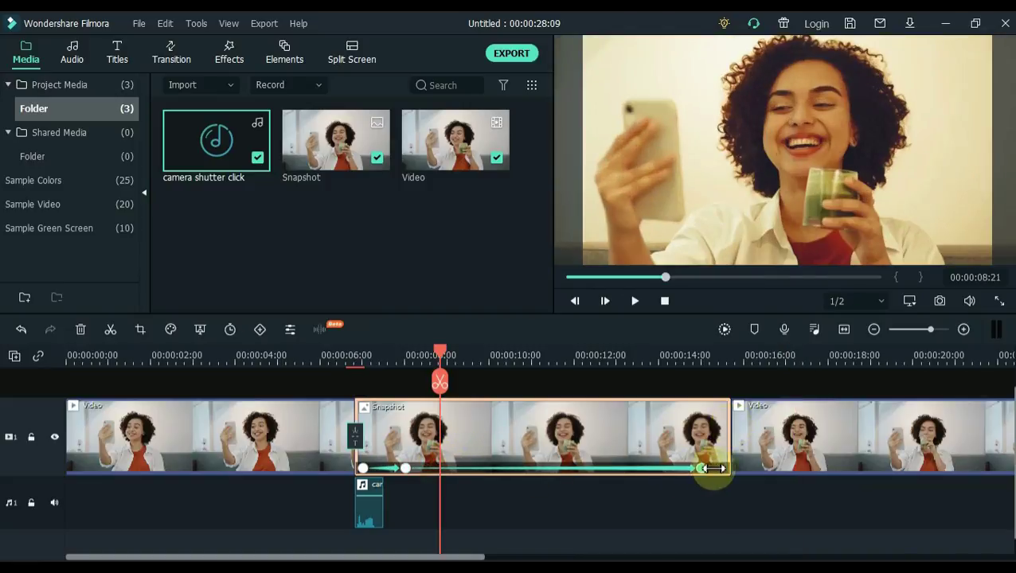
click(733, 472)
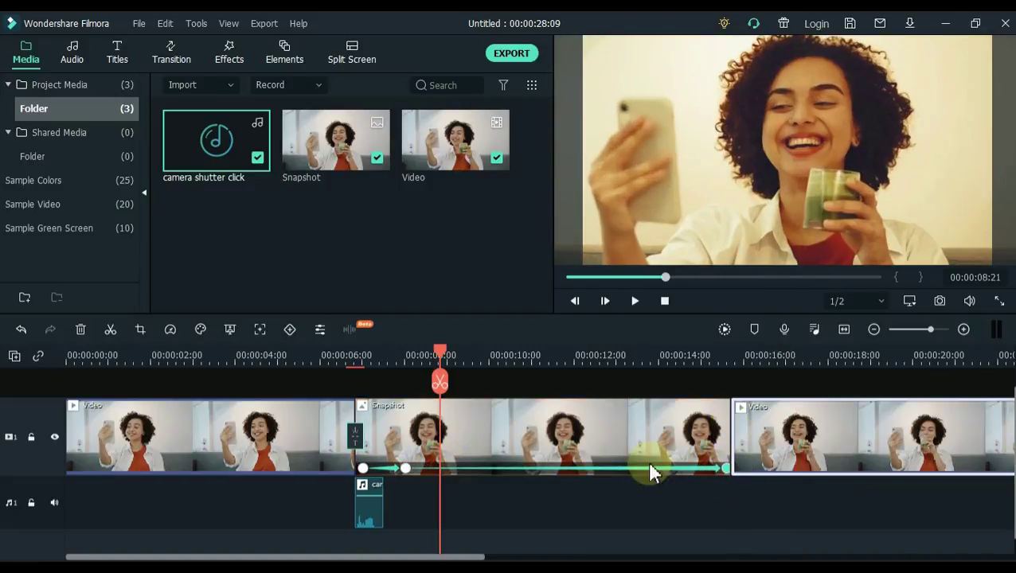
click(406, 473)
click(539, 466)
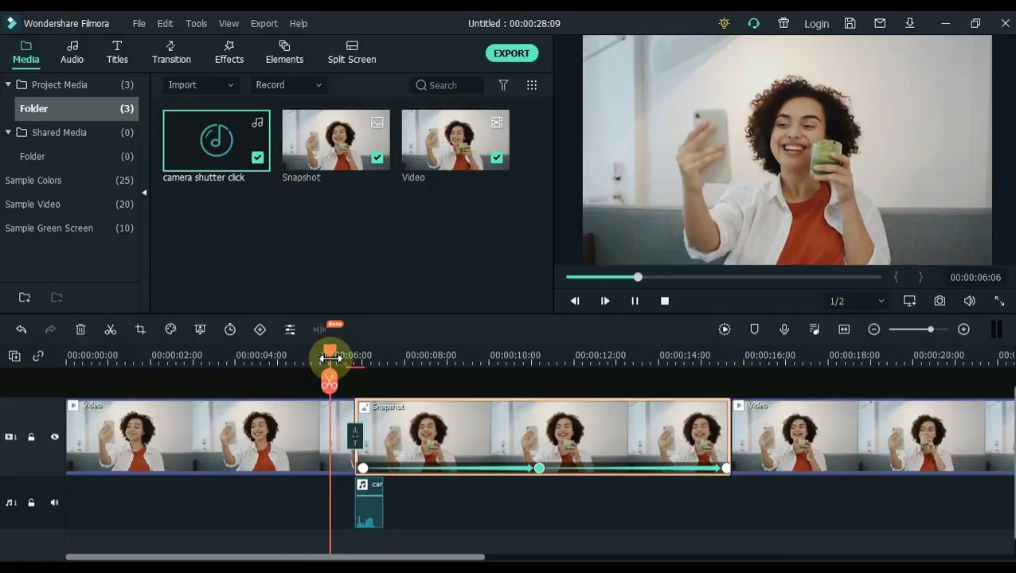
key(space)
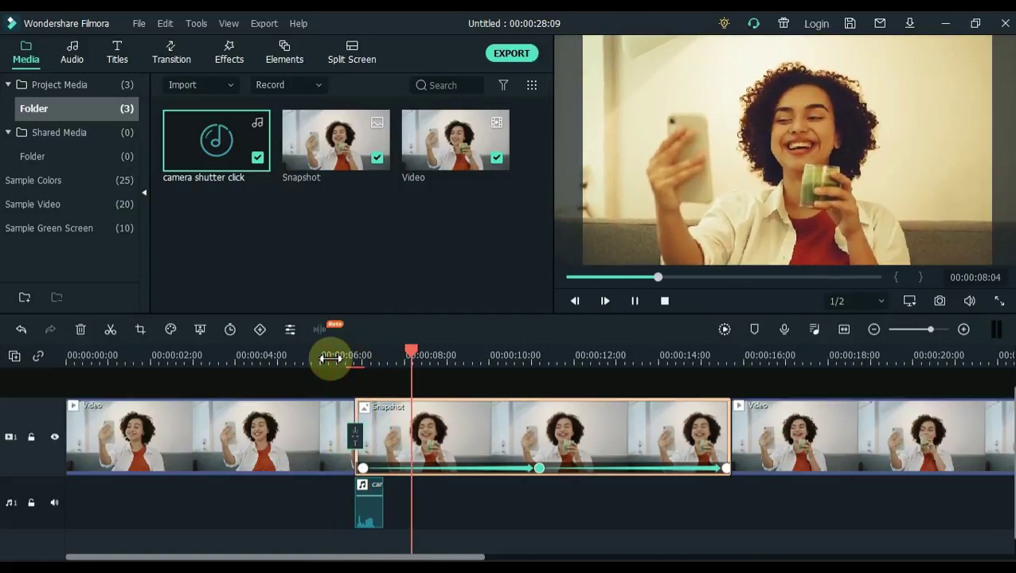